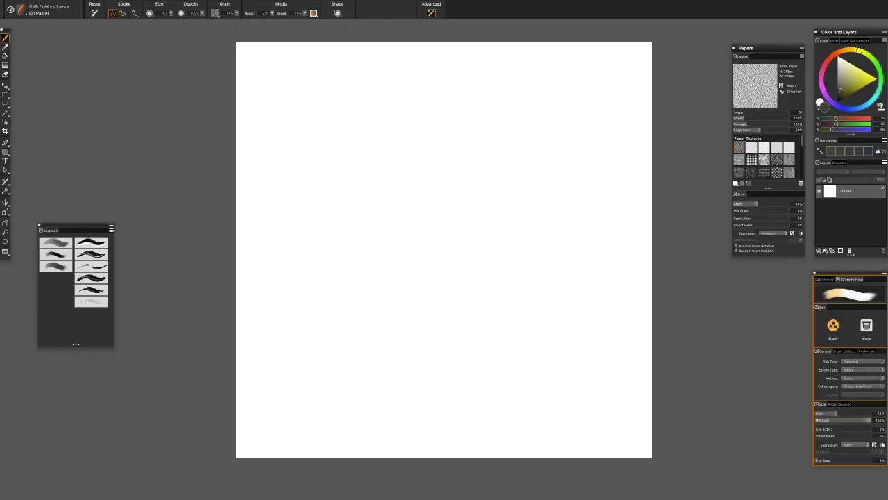
Browse the Brush Library's Thick Paint category for the Paint Tube brush
left_click(22, 10)
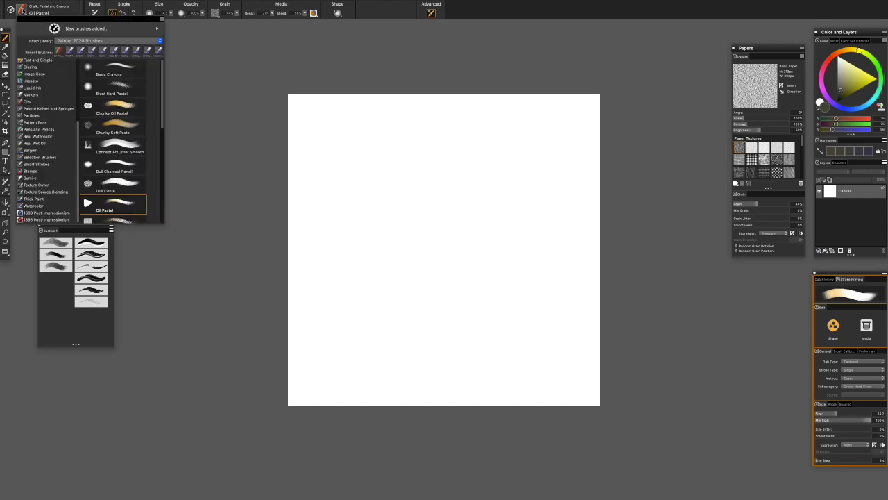
left_click(34, 199)
scroll(118, 159, "down", 2)
scroll(136, 166, "down", 2)
scroll(136, 166, "down", 2)
scroll(136, 166, "down", 2)
scroll(136, 166, "down", 2)
Keep the Paint Tube brush, resize it, and paint thick black zigzags across the upper canvas
left_click(401, 165)
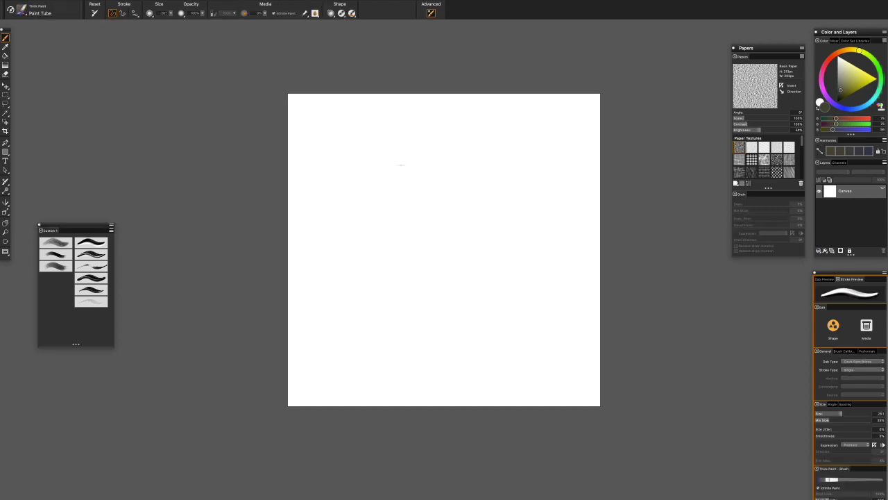
left_click(829, 414)
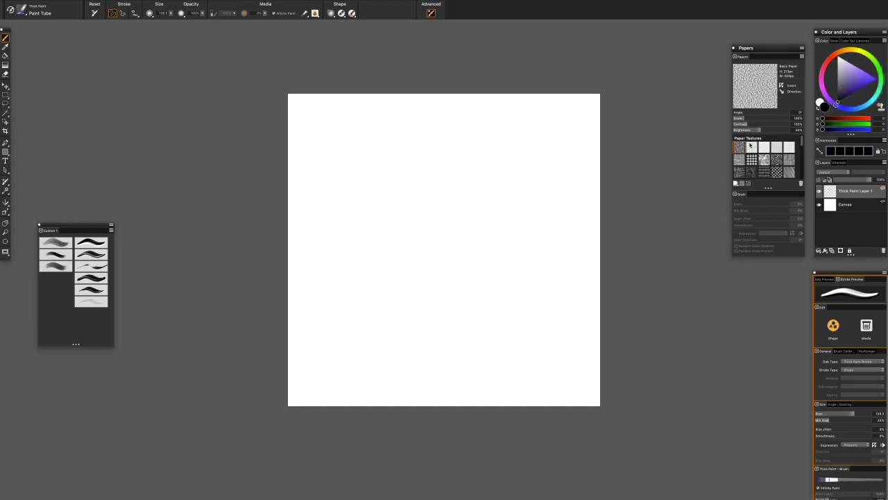
left_click_drag(381, 123, 482, 232)
Paint black zigzag, horizontal and vertical strokes down the canvas, then select Grainy Loaded Palette Knife
mouse_move(499, 104)
left_mouse_down()
mouse_move(538, 232)
mouse_move(500, 125)
mouse_move(371, 222)
mouse_move(399, 399)
left_mouse_up()
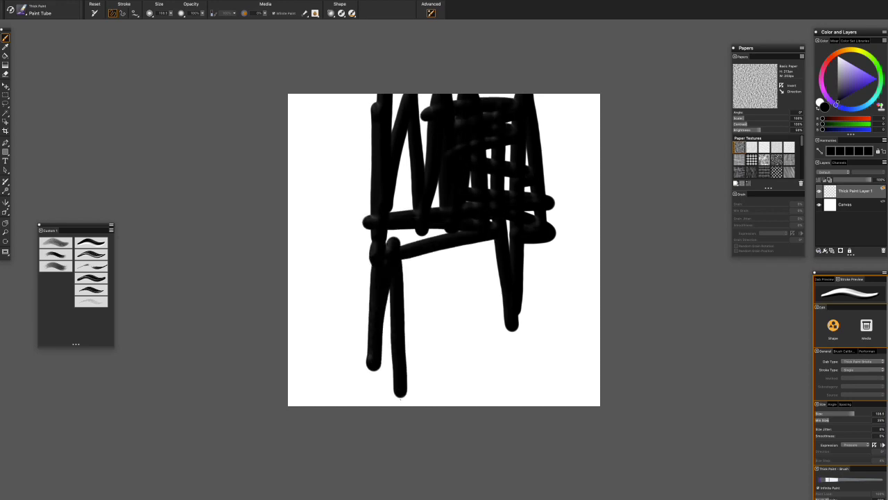
left_click_drag(406, 236, 444, 292)
left_click(34, 10)
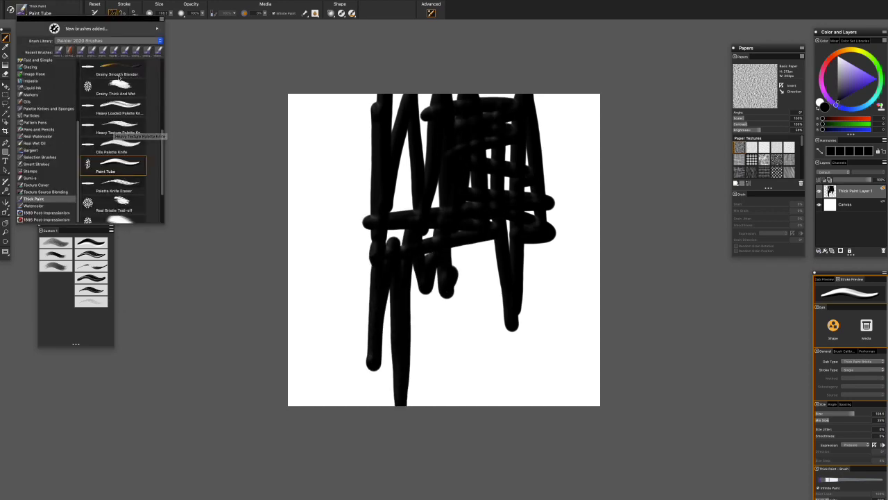
scroll(124, 90, "up", 2)
scroll(123, 111, "up", 3)
scroll(123, 130, "up", 3)
left_click(122, 129)
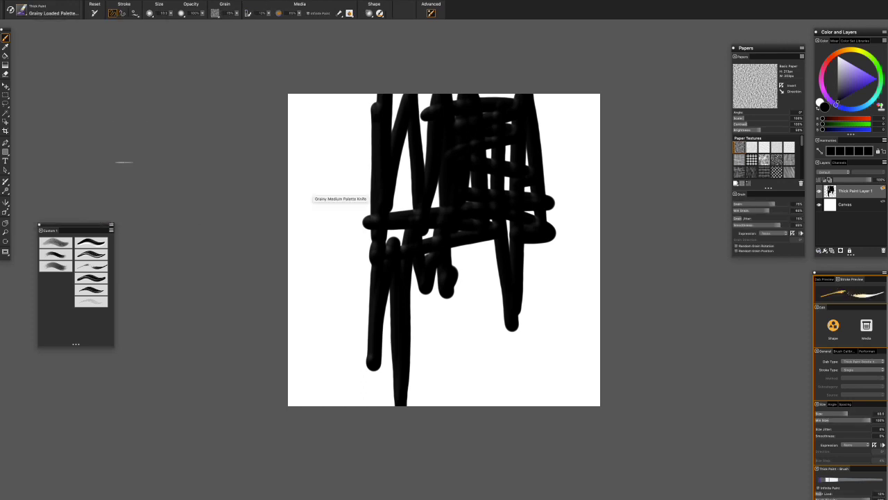
Enlarge the palette knife and smear wide black paint across the upper right and left half
left_click_drag(847, 413, 860, 414)
left_click_drag(437, 100, 597, 208)
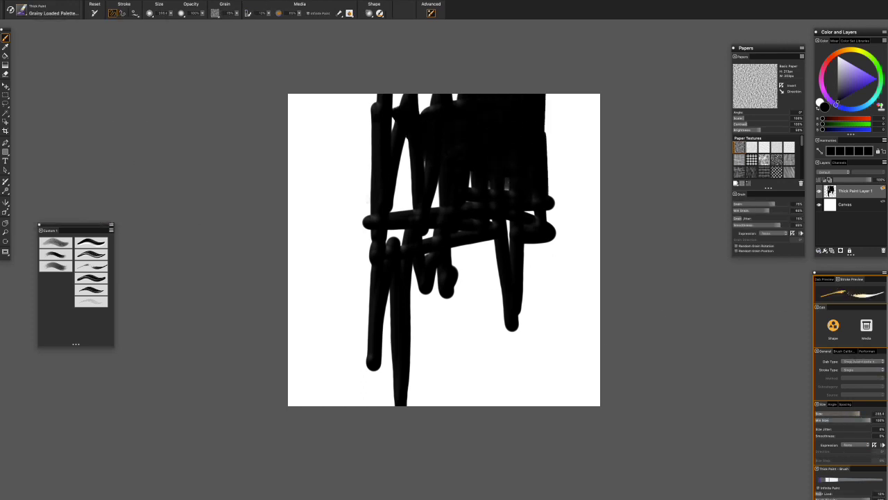
left_click_drag(549, 174, 354, 160)
left_click_drag(486, 236, 326, 236)
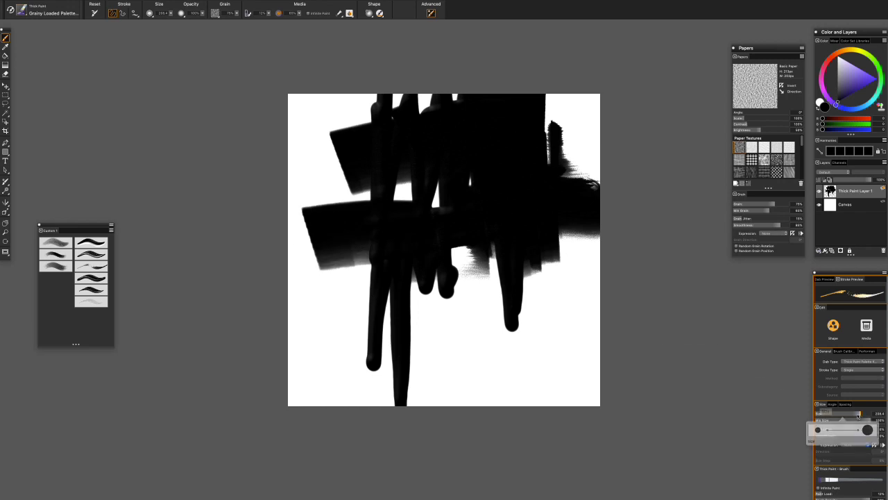
Reduce the brush size to about 104 and paint wide black bands across the middle and lower canvas
left_click_drag(859, 414, 852, 414)
left_click_drag(437, 104, 347, 104)
left_click_drag(416, 278, 597, 285)
left_click_drag(597, 250, 416, 298)
left_click_drag(549, 319, 292, 312)
left_click_drag(291, 347, 479, 354)
left_click_drag(347, 385, 465, 389)
Cover the white lower-right and lower-left areas with ragged black strokes, plus a middle band
left_click_drag(583, 278, 542, 326)
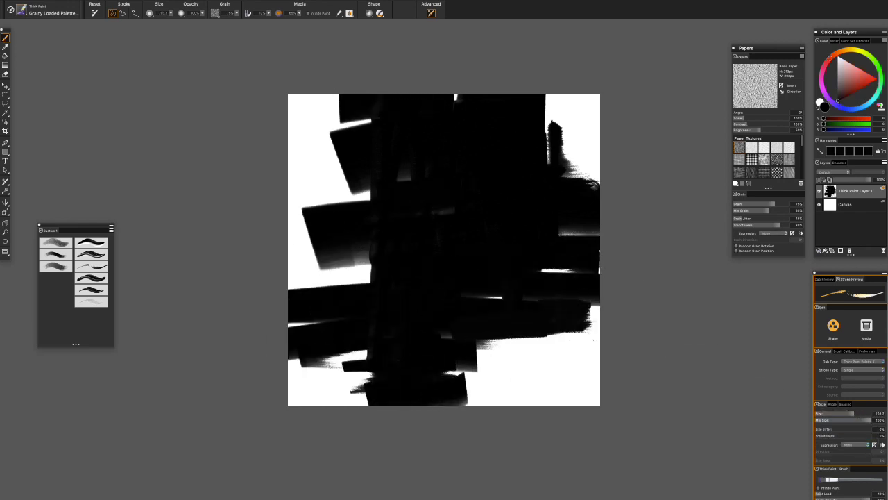
left_click_drag(590, 313, 479, 361)
mouse_move(527, 343)
left_mouse_down()
mouse_move(479, 364)
mouse_move(445, 399)
left_mouse_up()
left_click_drag(576, 333, 522, 338)
left_click_drag(586, 347, 484, 360)
mouse_move(486, 401)
left_mouse_down()
mouse_move(340, 365)
mouse_move(288, 364)
left_mouse_up()
left_click_drag(375, 371, 288, 375)
left_click_drag(375, 271, 288, 274)
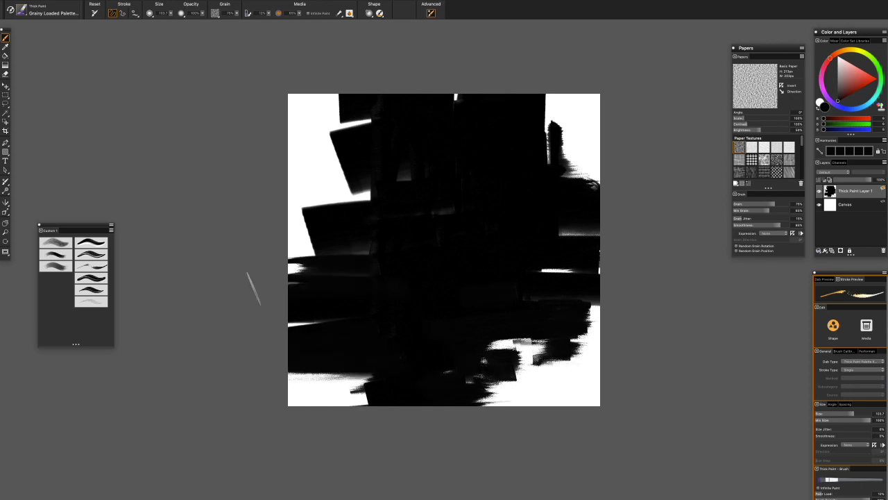
left_click(20, 14)
scroll(118, 161, "down", 3)
Choose the Heavy Loaded Palette Knife and pick a bright blue in the Color wheel
scroll(118, 161, "down", 2)
left_click(117, 161)
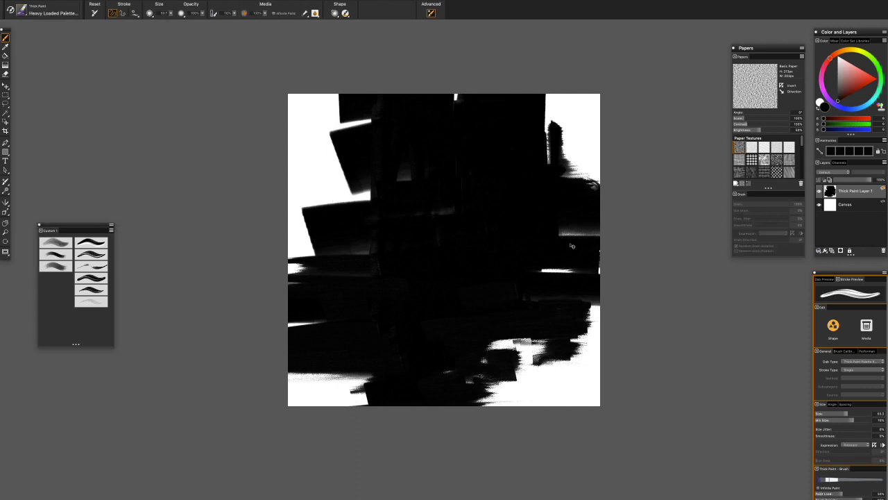
left_click(843, 109)
left_click(853, 91)
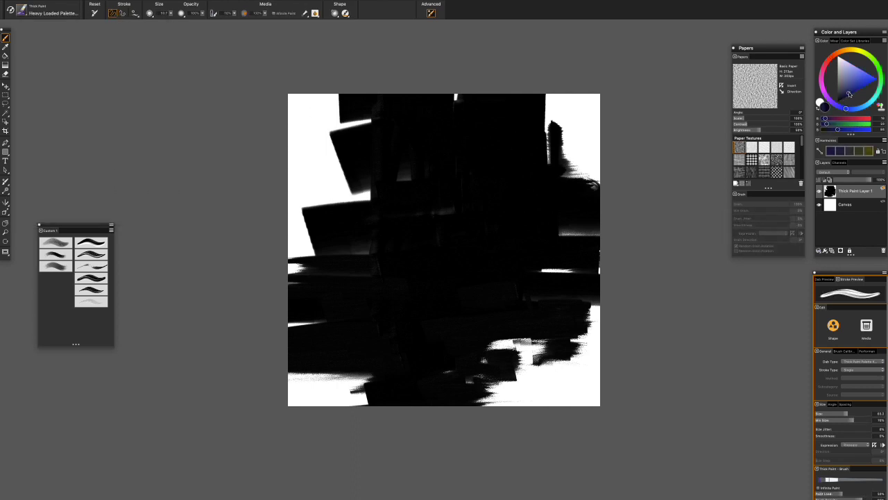
left_click(859, 153)
Paint blue strokes across the lower left and upper right, then darker navy strokes in the upper right
left_click_drag(335, 319, 448, 321)
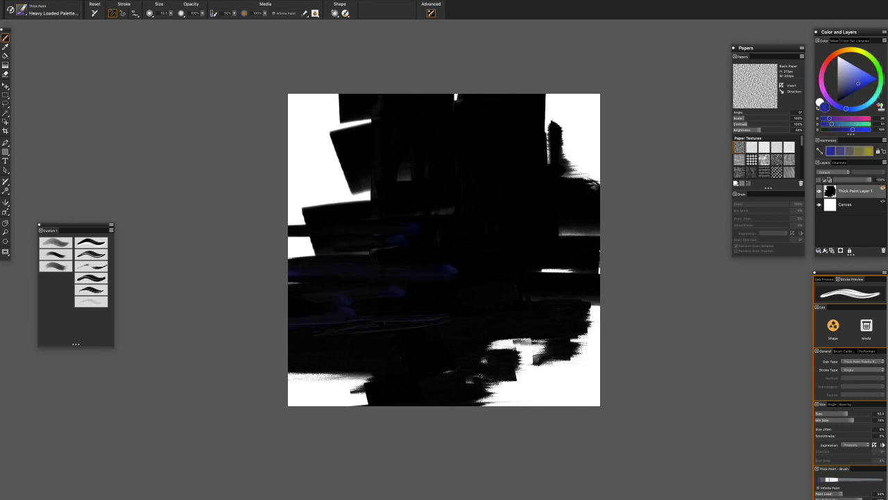
mouse_move(506, 189)
left_mouse_down()
mouse_move(580, 186)
mouse_move(555, 104)
left_mouse_up()
left_click_drag(575, 142, 597, 171)
left_click_drag(549, 94, 592, 187)
left_click(851, 92)
left_click_drag(516, 143, 518, 186)
left_click_drag(522, 96, 532, 192)
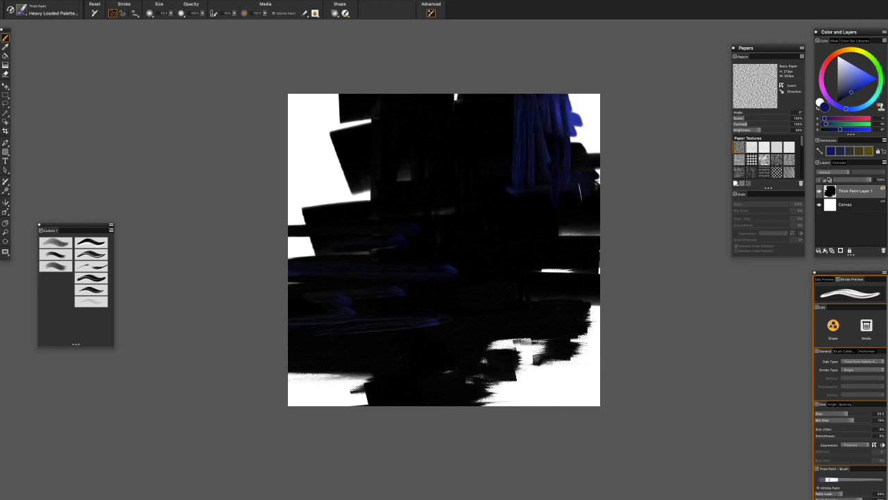
left_click(95, 256)
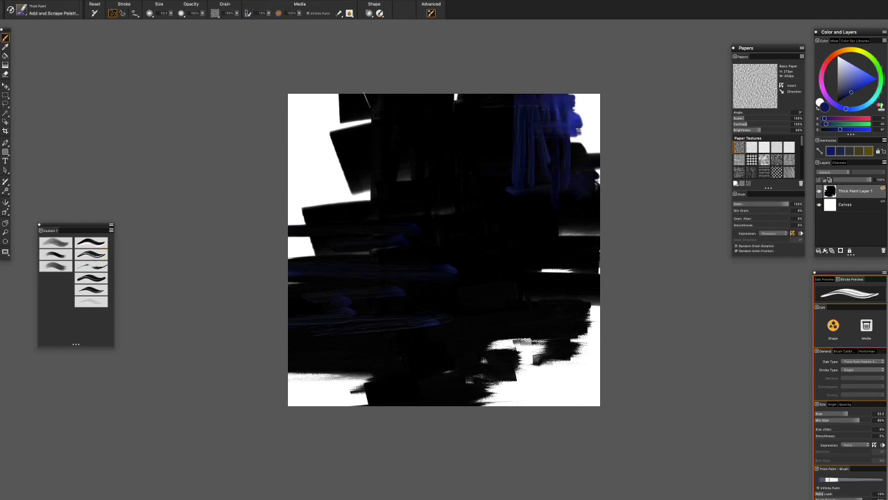
With Add and Scrape Palette Knife, scrape dark blue down the top-right edge and smear white leftward near the right edge
left_click(16, 9)
left_click(119, 63)
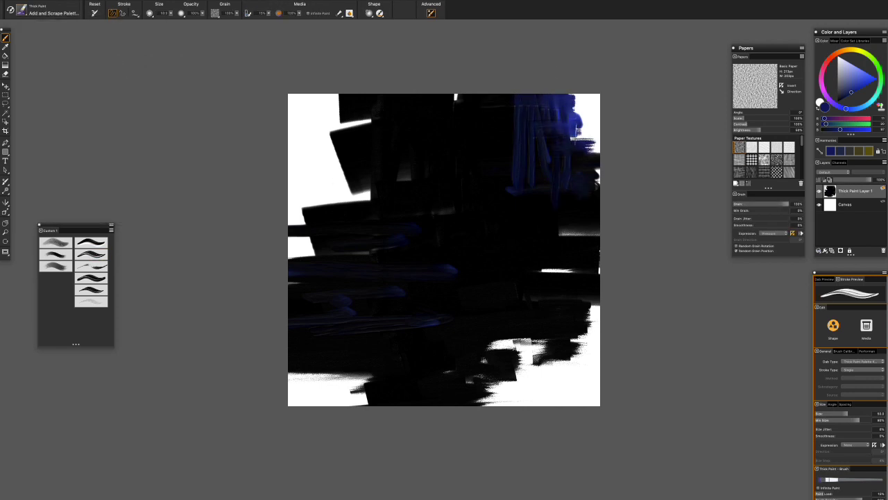
left_click_drag(587, 97, 586, 149)
left_click(596, 269, "alt")
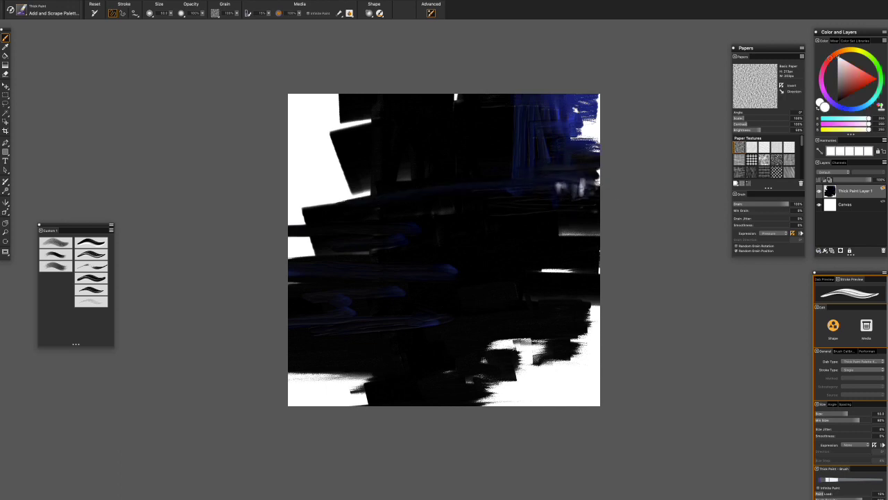
left_click_drag(598, 186, 490, 192)
Choose the Grainy Loaded Palette Knife and paint light vertical streaks down from the top centre
left_click(21, 8)
left_click(136, 120)
left_click_drag(437, 97, 455, 199)
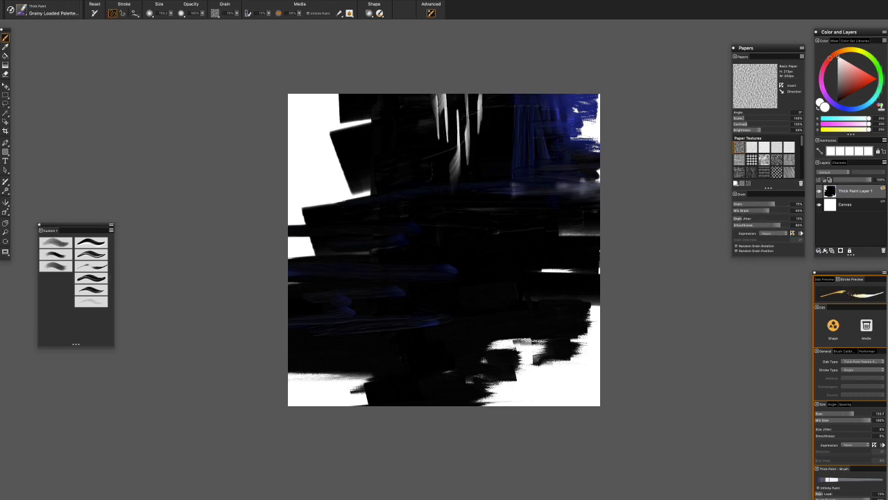
left_click_drag(468, 94, 500, 243)
Switch to black and smear dark paint near the right edge and over the bottom-right white area
left_click(514, 229, "alt")
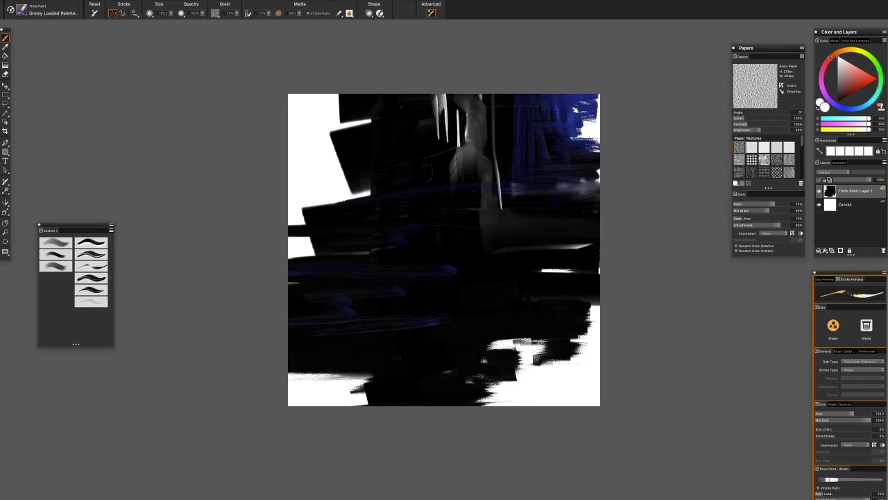
left_click_drag(598, 250, 495, 258)
left_click_drag(600, 275, 535, 284)
mouse_move(597, 302)
left_mouse_down()
mouse_move(576, 361)
mouse_move(527, 396)
left_mouse_up()
mouse_move(600, 340)
left_mouse_down()
mouse_move(506, 389)
mouse_move(458, 374)
left_mouse_up()
left_click_drag(599, 361, 513, 403)
Smear lighter and darker strokes across the bottom right, adding light grey in the right-middle area
left_click(556, 389, "alt")
mouse_move(600, 385)
left_mouse_down()
mouse_move(569, 406)
mouse_move(500, 368)
left_mouse_up()
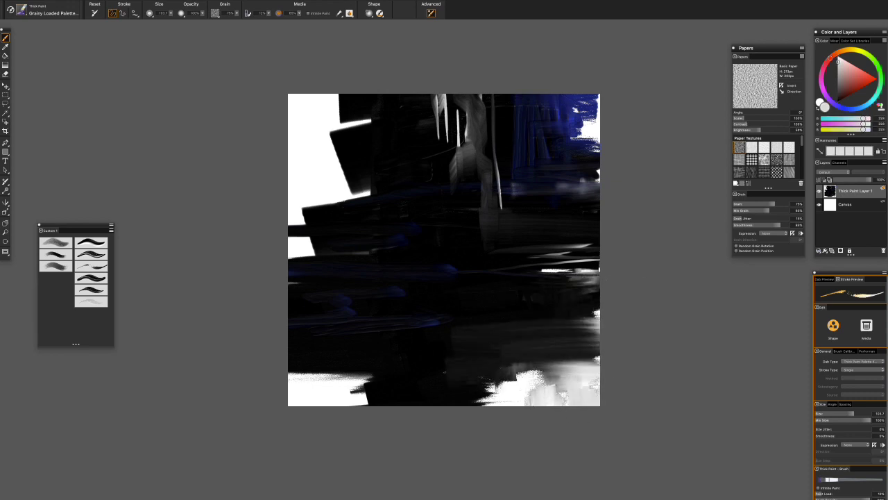
left_click_drag(517, 332, 486, 404)
left_click_drag(503, 351, 478, 405)
left_click_drag(600, 305, 559, 324)
left_click_drag(599, 290, 525, 321)
left_click_drag(543, 290, 519, 332)
left_click_drag(565, 304, 545, 320)
Paint dark black vertical strokes over the lower right
left_click(555, 264, "alt")
mouse_move(571, 250)
left_mouse_down()
mouse_move(566, 347)
mouse_move(539, 335)
left_mouse_up()
left_click_drag(530, 276, 522, 354)
left_click_drag(516, 305, 507, 374)
left_click_drag(505, 341, 494, 368)
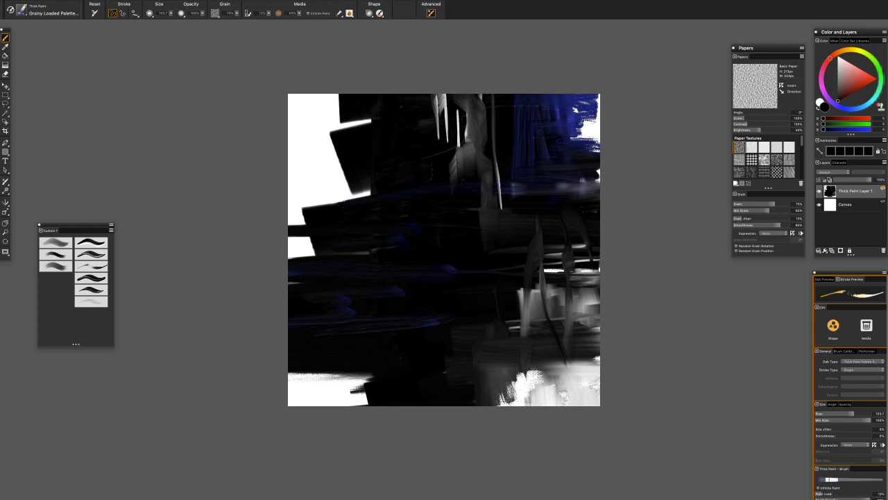
Paint dark blue into the upper-right corner, covering the light streak there
left_click(843, 108)
left_click_drag(600, 132, 573, 167)
mouse_move(598, 97)
left_mouse_down()
mouse_move(562, 119)
mouse_move(579, 130)
mouse_move(567, 111)
mouse_move(564, 142)
left_mouse_up()
left_click(598, 173, "alt")
left_click(583, 139, "alt")
left_click_drag(559, 95, 555, 122)
left_click_drag(578, 96, 565, 146)
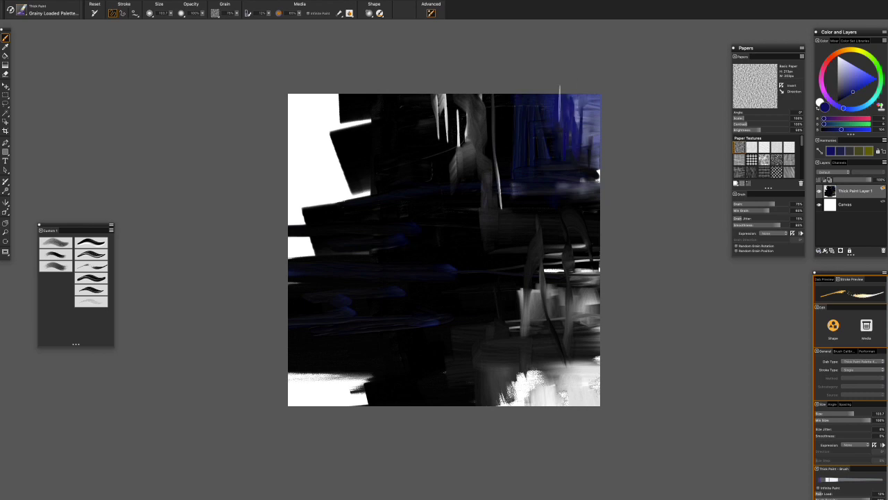
left_click_drag(581, 98, 576, 130)
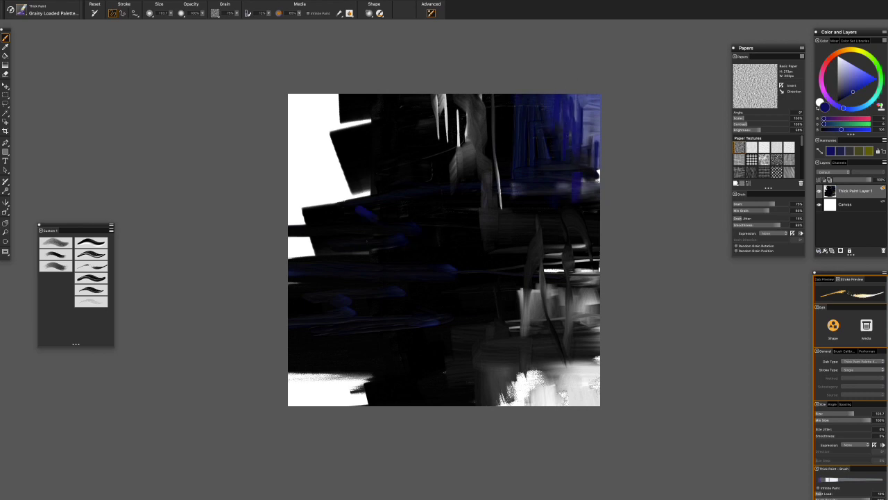
Cover the left-edge white patches with dark blue and add white strokes over the top-left dark area
left_click_drag(316, 243, 289, 257)
mouse_move(347, 209)
left_mouse_down()
mouse_move(289, 222)
mouse_move(289, 201)
left_mouse_up()
left_click(306, 139, "alt")
mouse_move(368, 101)
left_mouse_down()
mouse_move(323, 122)
mouse_move(312, 198)
left_mouse_up()
left_click_drag(361, 136, 289, 191)
left_click(20, 10)
scroll(161, 149, "down", 5)
With a palette knife brush, repaint the top-left area in dark paint strokes
scroll(161, 149, "down", 2)
left_click(156, 166)
left_click_drag(347, 146, 288, 174)
left_click(326, 105, "alt")
mouse_move(368, 111)
left_mouse_down()
mouse_move(371, 162)
mouse_move(289, 187)
left_mouse_up()
Lay dark vertical palette-knife streaks over the light top-left area
left_click(303, 139, "alt")
left_click_drag(302, 114, 303, 187)
mouse_move(343, 97)
left_mouse_down()
mouse_move(343, 207)
mouse_move(323, 209)
left_mouse_up()
left_click(326, 173, "alt")
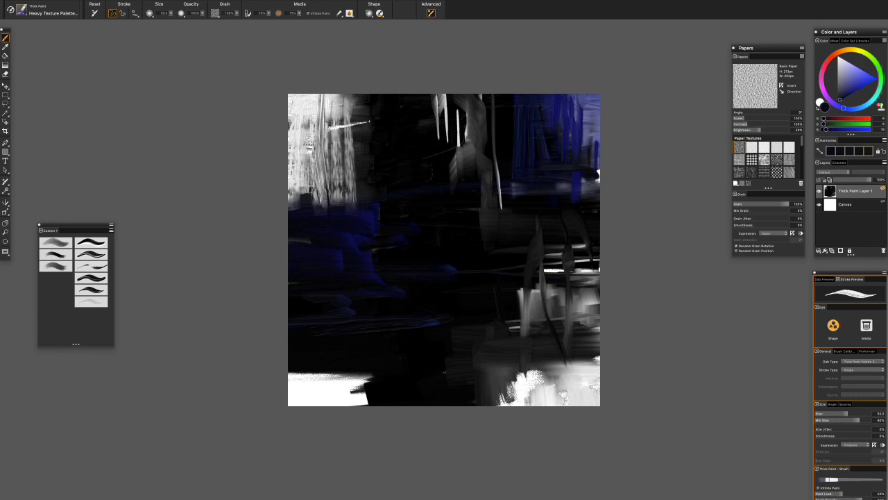
left_click_drag(295, 94, 294, 215)
mouse_move(336, 94)
left_mouse_down()
mouse_move(337, 215)
mouse_move(352, 205)
left_mouse_up()
Add light warm grey streaks along the top, then short black marks near the top and upper middle
left_click(305, 139, "alt")
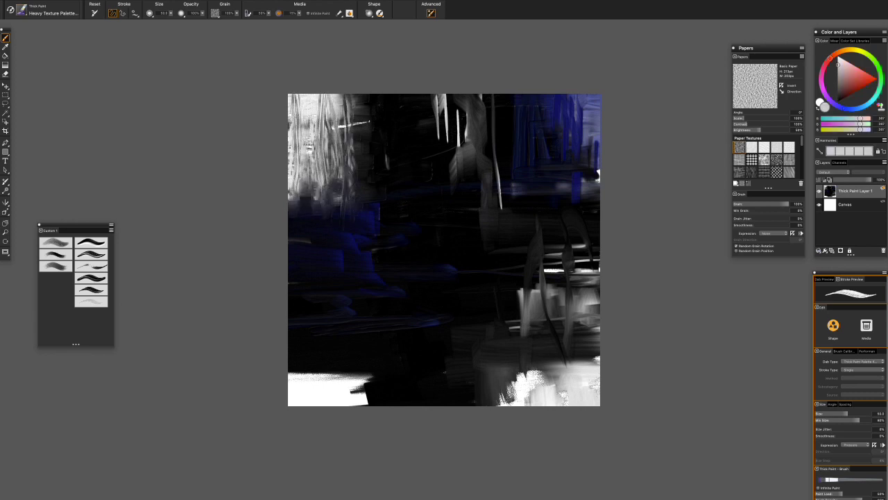
left_click(310, 108, "alt")
left_click_drag(368, 95, 367, 158)
mouse_move(413, 94)
left_mouse_down()
mouse_move(414, 212)
mouse_move(411, 127)
left_mouse_up()
left_click(417, 277, "alt")
left_click_drag(458, 106, 458, 132)
left_click_drag(467, 163, 467, 183)
Paint light grey, then blue horizontal strokes on the left side and lower left
left_click(461, 137, "alt")
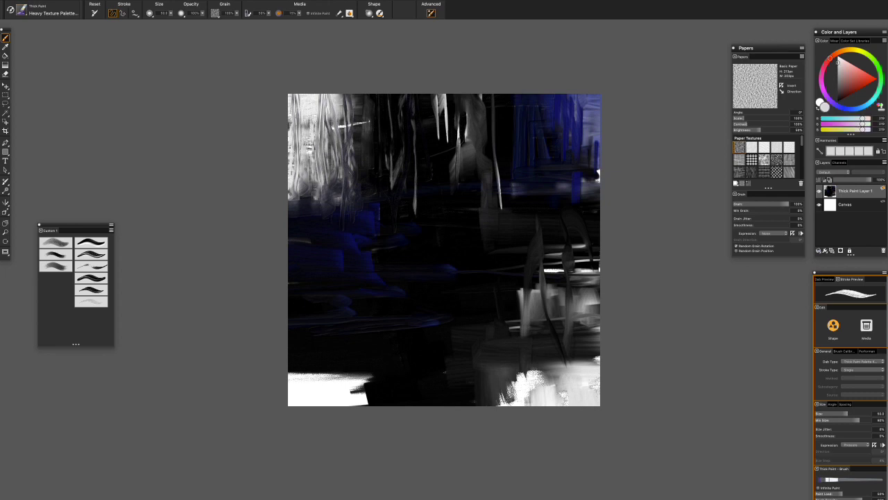
left_click_drag(291, 251, 339, 247)
left_click(326, 263, "alt")
left_click_drag(291, 311, 325, 310)
left_click(320, 250, "alt")
left_click_drag(314, 266, 360, 267)
Cover the white bottom left with dark and black streaks, finishing with the Heavy Loaded Palette Knife
left_click_drag(289, 343, 363, 326)
left_click_drag(289, 365, 379, 378)
left_click(361, 361, "alt")
mouse_move(288, 390)
left_mouse_down()
mouse_move(368, 390)
mouse_move(375, 380)
mouse_move(368, 394)
mouse_move(364, 381)
left_mouse_up()
left_click(91, 278)
left_click_drag(288, 368, 344, 375)
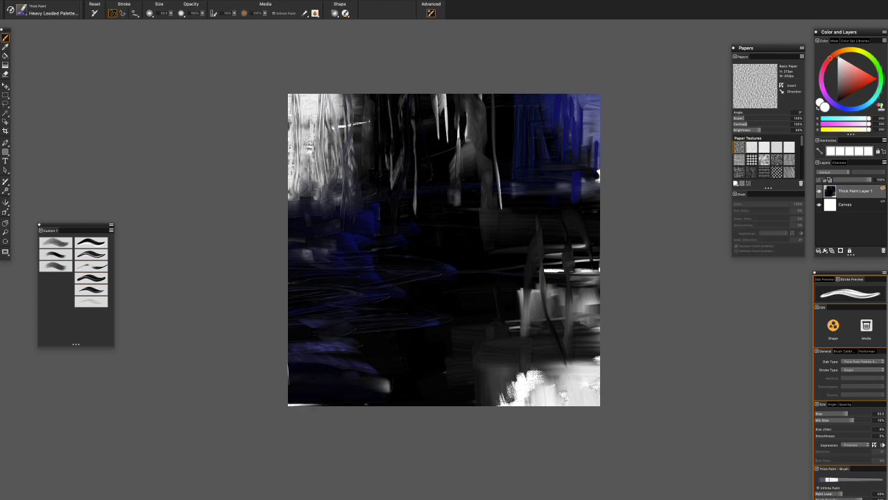
Scrape light grey strokes across the lower left with an enlarged palette knife
left_click(534, 389, "alt")
left_click_drag(401, 364, 299, 371)
left_click(91, 266)
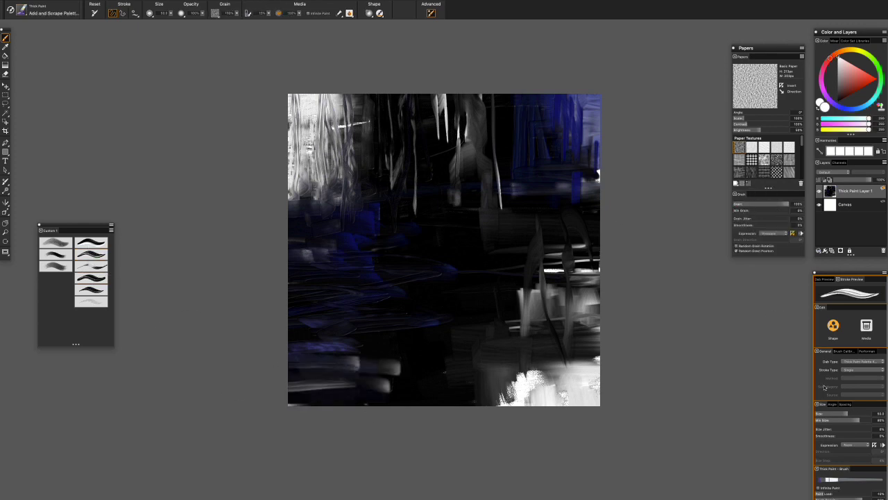
left_click_drag(291, 351, 381, 363)
mouse_move(289, 396)
left_mouse_down()
mouse_move(400, 374)
mouse_move(289, 305)
left_mouse_up()
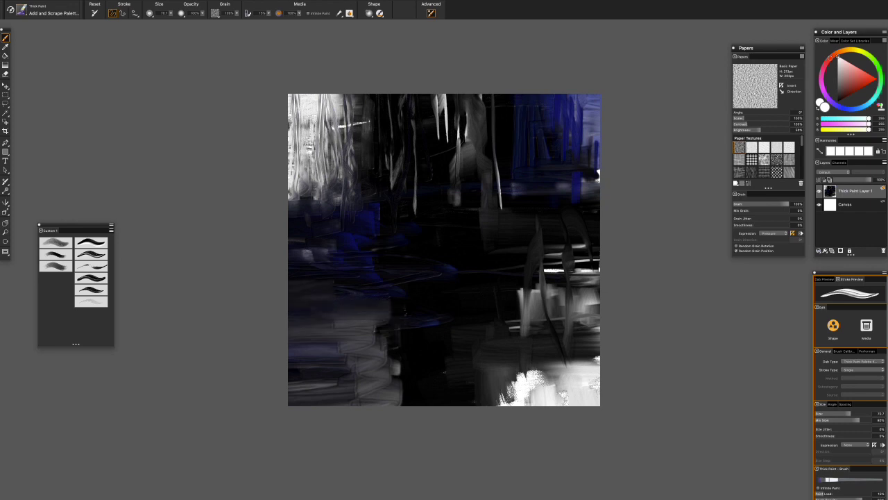
Add black and dark blue vertical streaks through the lower middle and lower left
left_click(416, 347, "alt")
left_click_drag(386, 335, 386, 374)
left_click(363, 298, "alt")
left_click_drag(364, 306, 364, 399)
left_click_drag(341, 302, 341, 358)
With a smaller brush, paint light grey and white vertical strokes through the lower middle
left_click(316, 312, "alt")
key("[")
left_click_drag(402, 351, 416, 406)
left_click_drag(444, 257, 428, 405)
left_click_drag(405, 319, 405, 371)
left_click(528, 389, "alt")
left_click_drag(379, 312, 379, 407)
Darken the strokes along the top-right edge with a very dark grey
left_click(417, 333, "alt")
left_click(513, 319, "alt")
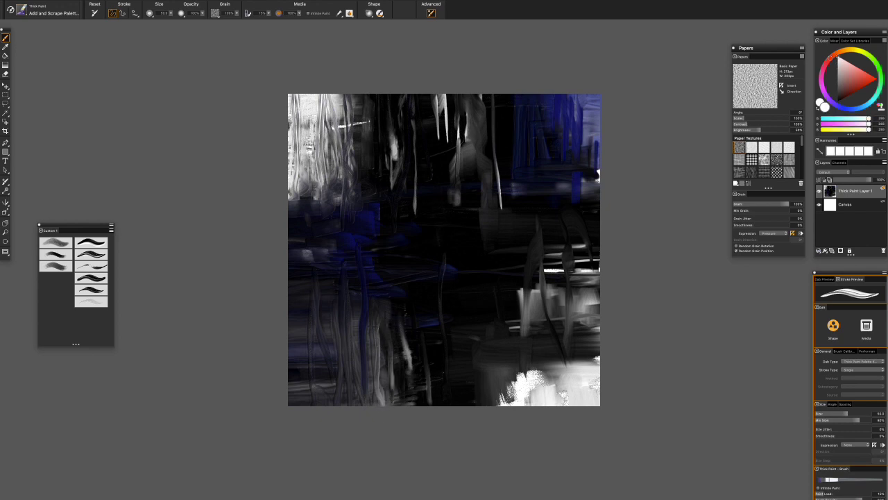
left_click(402, 153, "alt")
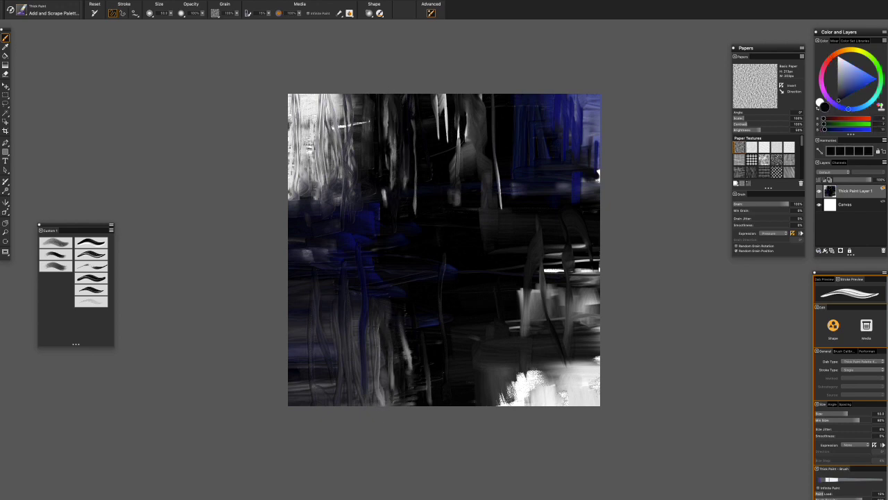
left_click(553, 146, "alt")
left_click_drag(590, 95, 588, 154)
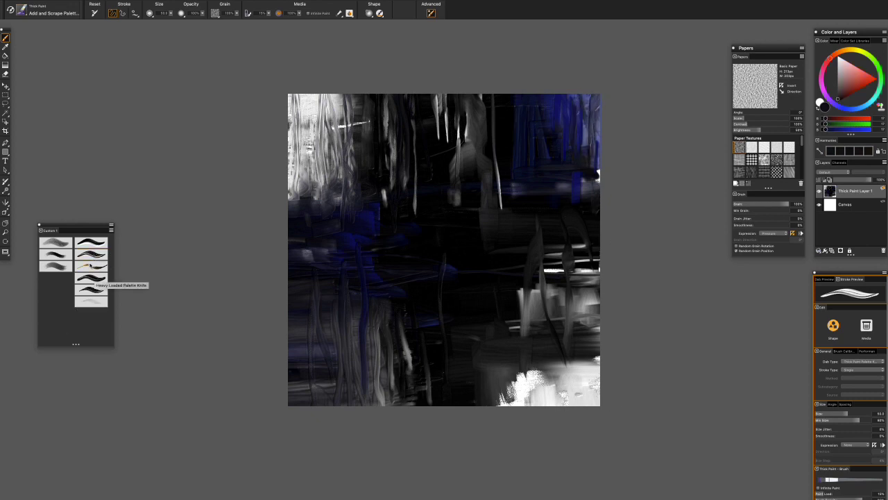
left_click(91, 277)
Paint thin light grey Paint Tube lines on the right, then reload the Add and Scrape knife with dark blue
left_click(581, 333, "alt")
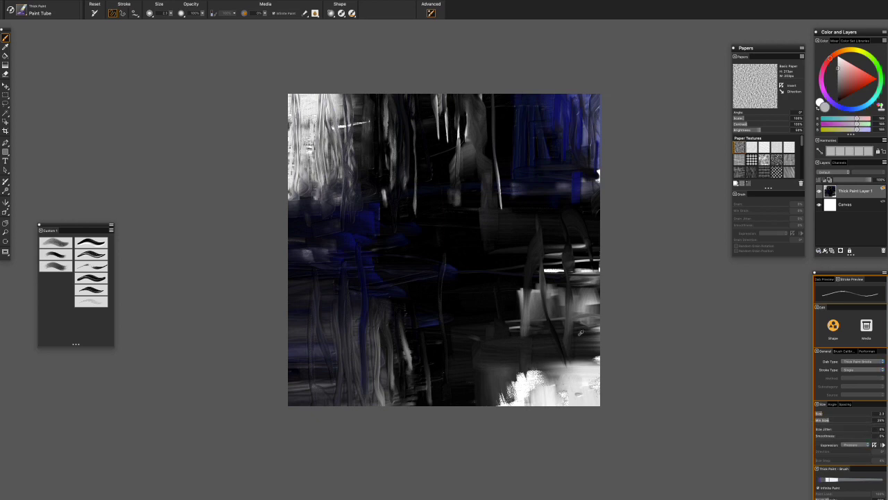
left_click_drag(579, 229, 581, 322)
left_click(312, 111, "alt")
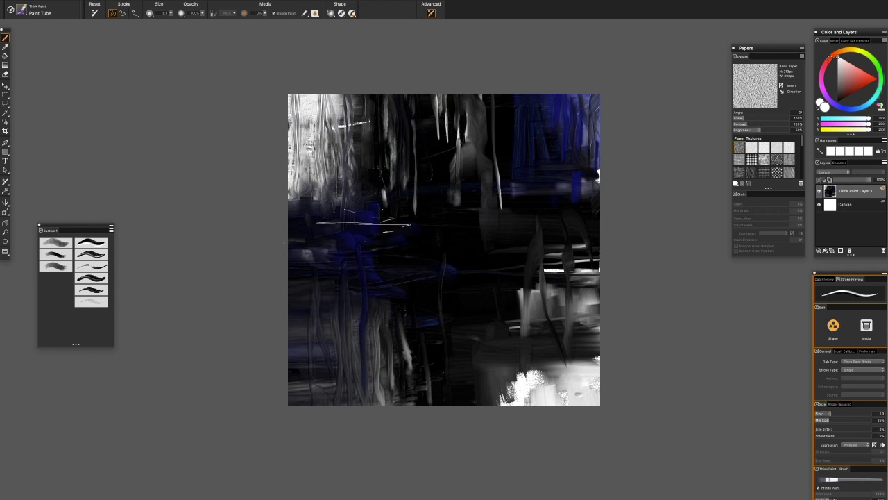
left_click(91, 266)
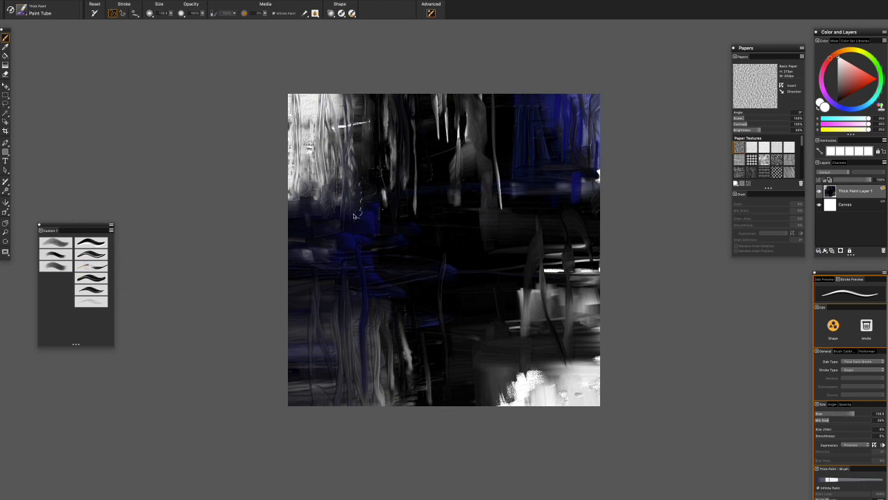
left_click(368, 193, "alt")
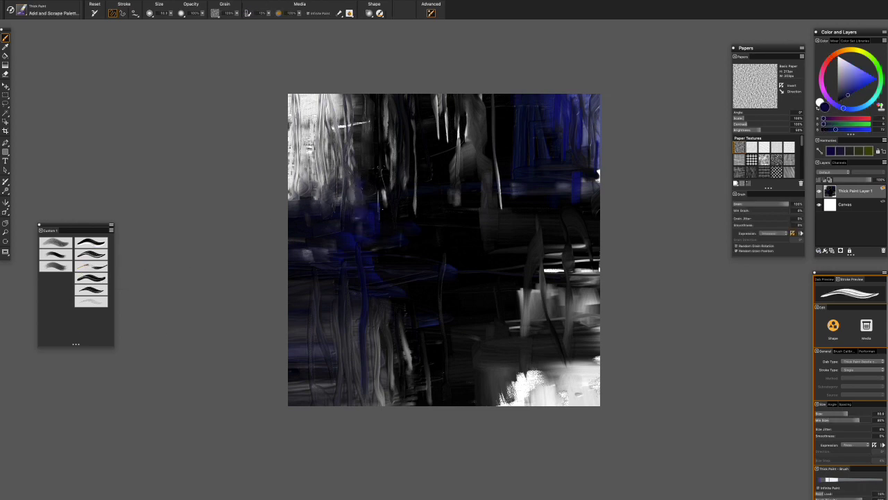
Settle on a dark navy paint, then switch to the Heavy Loaded Palette Knife loaded with white
left_click(500, 195, "alt")
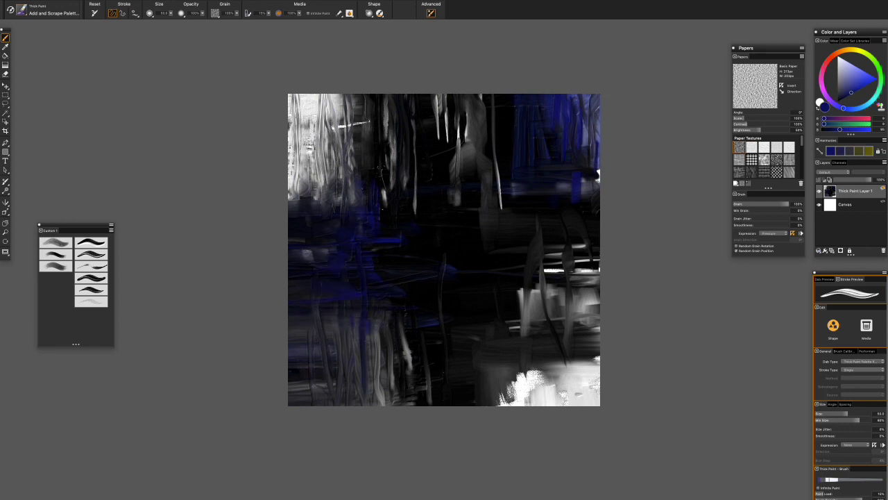
left_click(351, 292, "alt")
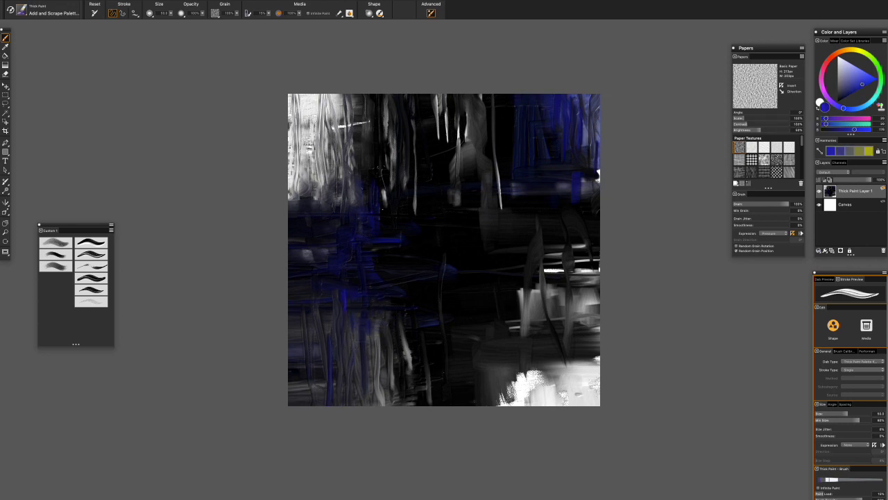
left_click(356, 282, "alt")
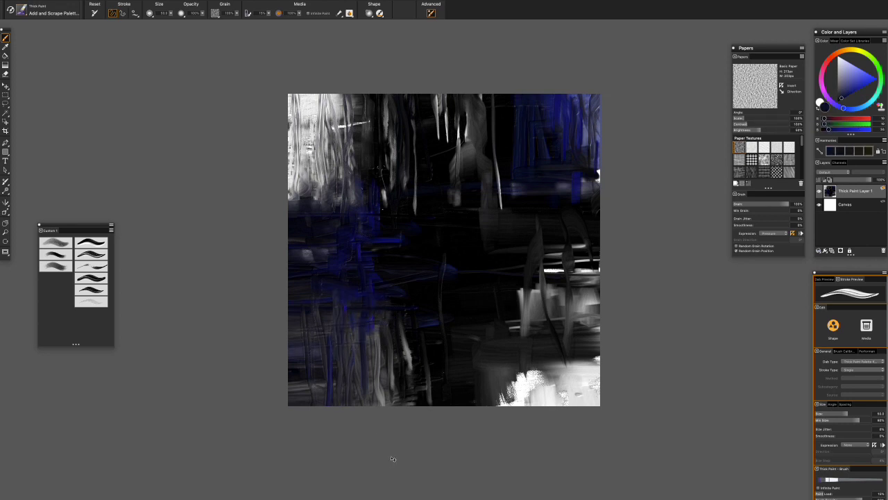
left_click(91, 278)
left_click(507, 199, "alt")
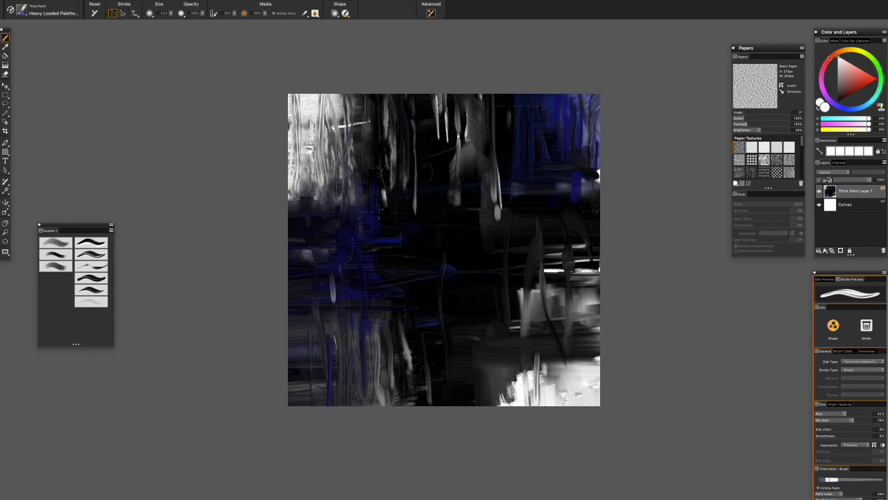
Alternate dark navy and light grey paint, laying a faint streak in the lower middle
left_click(389, 239, "alt")
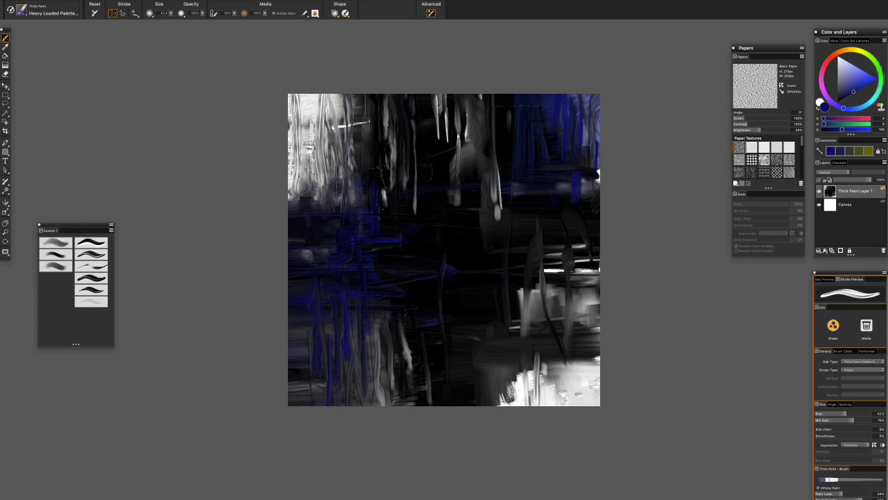
left_click(368, 124, "alt")
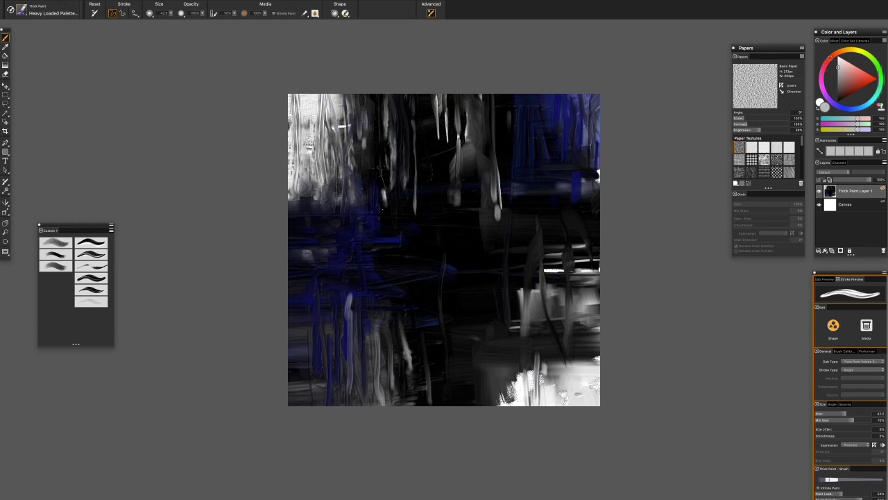
left_click(355, 318, "alt")
left_click_drag(358, 393, 354, 312)
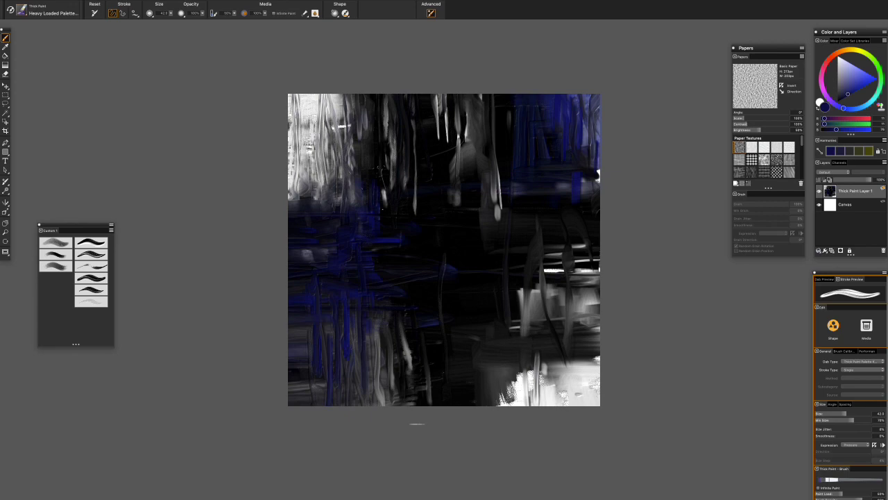
left_click(381, 399, "alt")
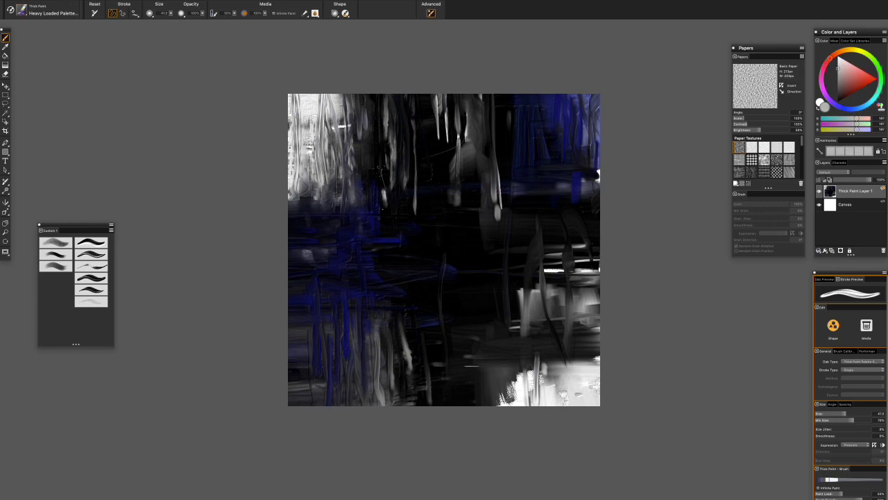
left_click(553, 386, "alt")
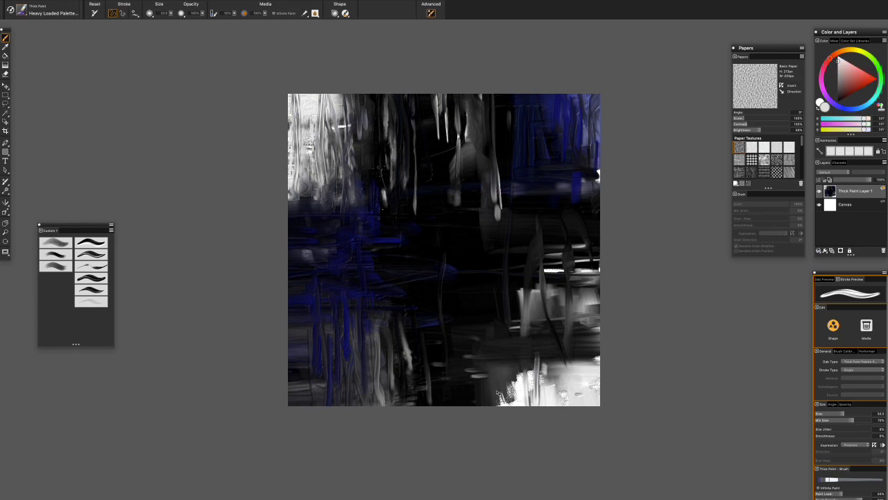
scroll(432, 300, "up", 5)
Zoom in on the painting and scroll around to inspect the thick paint texture
key("z")
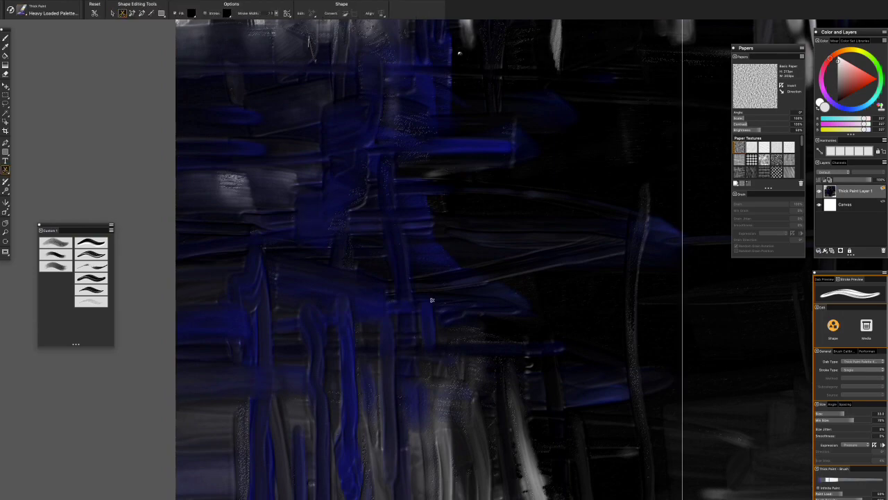
key("b")
scroll(361, 311, "down", 3)
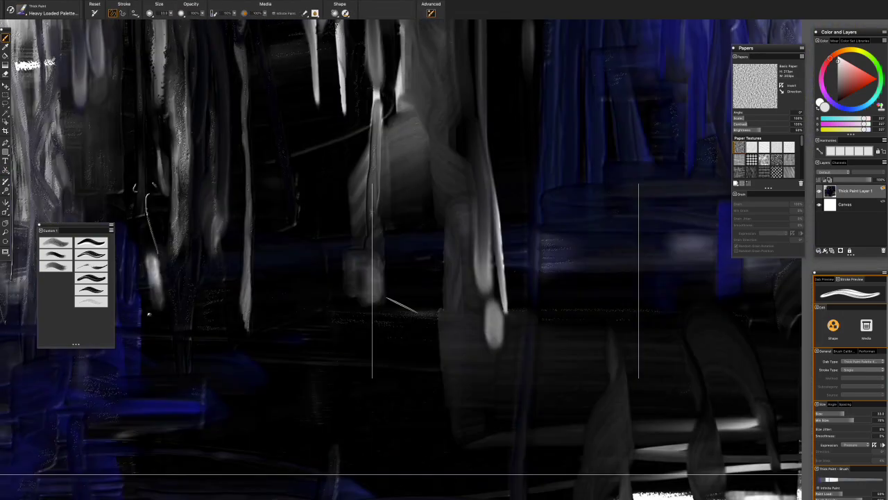
scroll(417, 312, "up", 2)
scroll(485, 333, "up", 1)
scroll(528, 354, "down", 1)
scroll(515, 225, "up", 1)
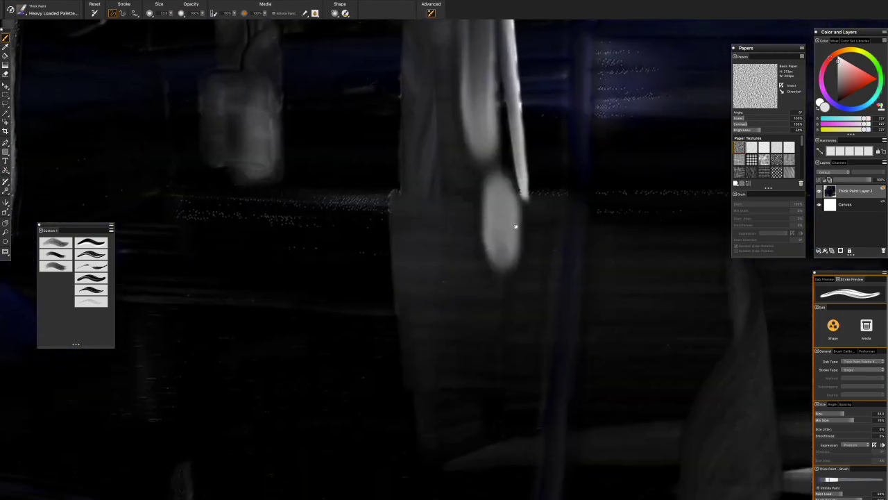
scroll(515, 225, "down", 2)
scroll(329, 273, "down", 2)
With the Add and Scrape Palette Knife reselected, zoom in and out across several canvas areas
left_click(91, 266)
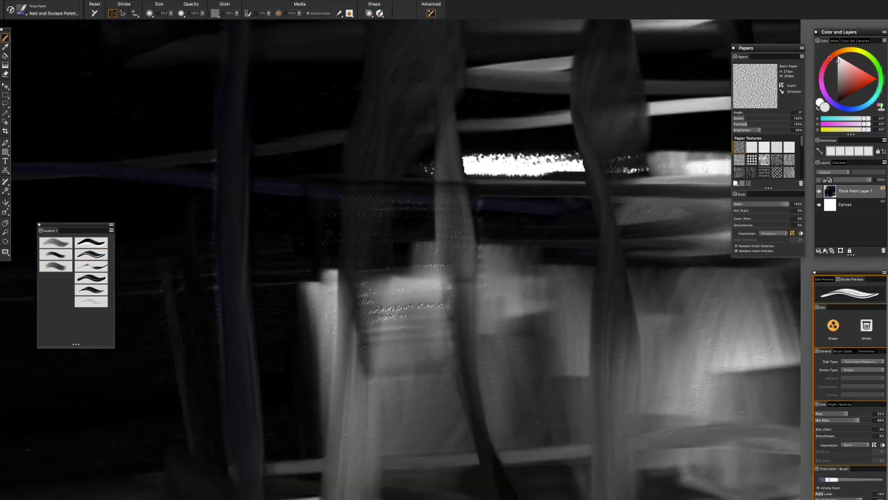
scroll(520, 268, "up", 3)
scroll(417, 292, "up", 2)
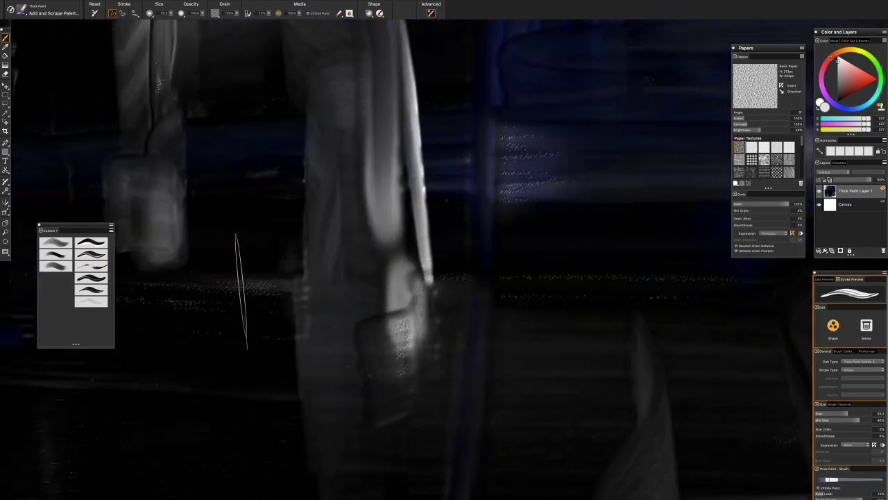
scroll(242, 291, "down", 2)
scroll(278, 288, "down", 2)
scroll(326, 285, "down", 2)
scroll(372, 281, "up", 1)
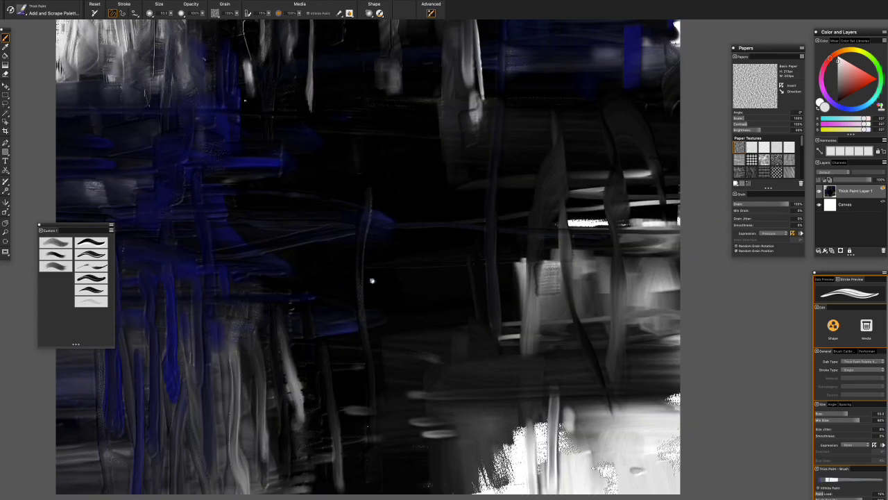
scroll(389, 277, "down", 1)
scroll(502, 260, "down", 1)
scroll(527, 270, "up", 2)
scroll(568, 287, "up", 1)
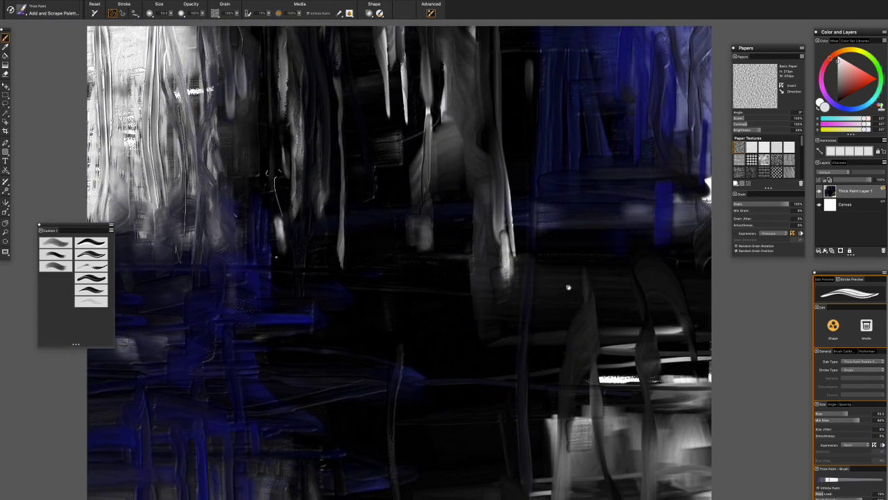
scroll(451, 264, "down", 1)
scroll(620, 442, "up", 1)
scroll(619, 442, "down", 1)
scroll(619, 442, "up", 1)
scroll(617, 443, "up", 2)
scroll(617, 443, "up", 1)
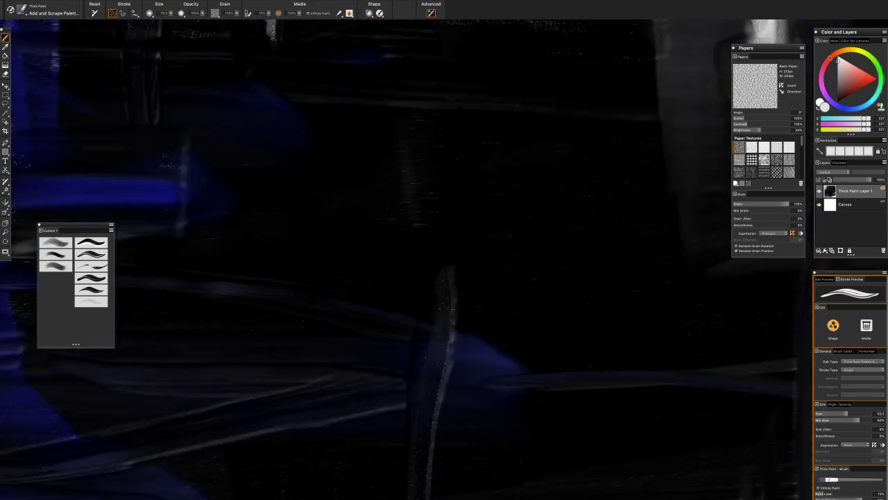
scroll(609, 368, "down", 1)
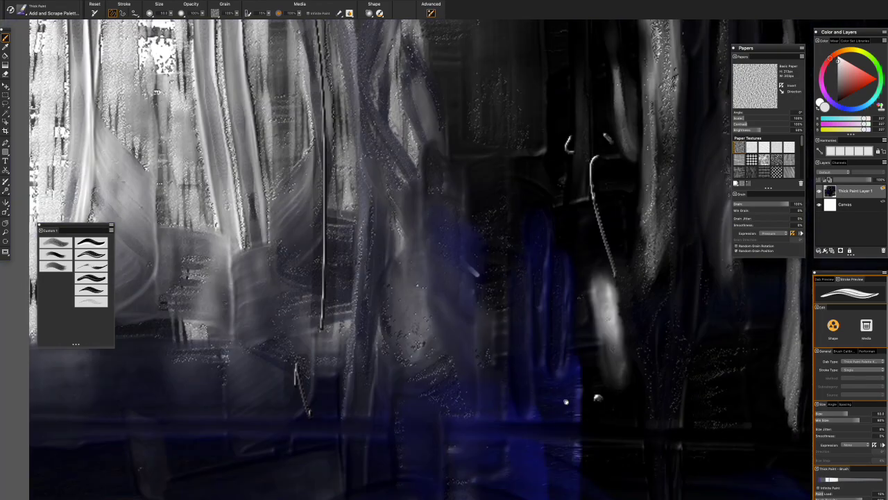